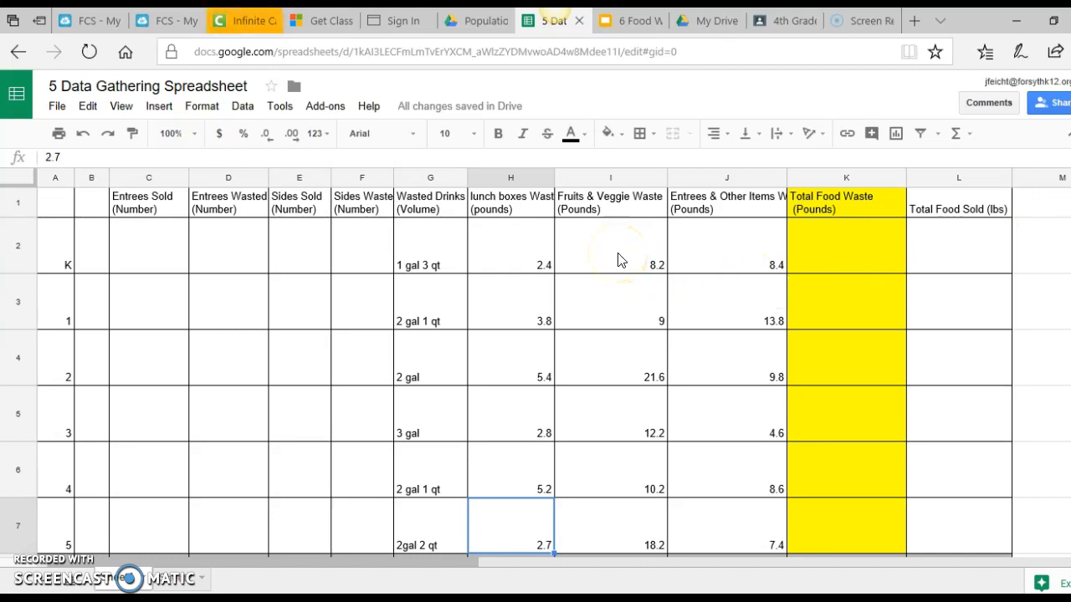
- Copy the Fruits & Veggie Waste (Pounds) column with its header and grade values, cells I1 to I7
left_click(618, 260)
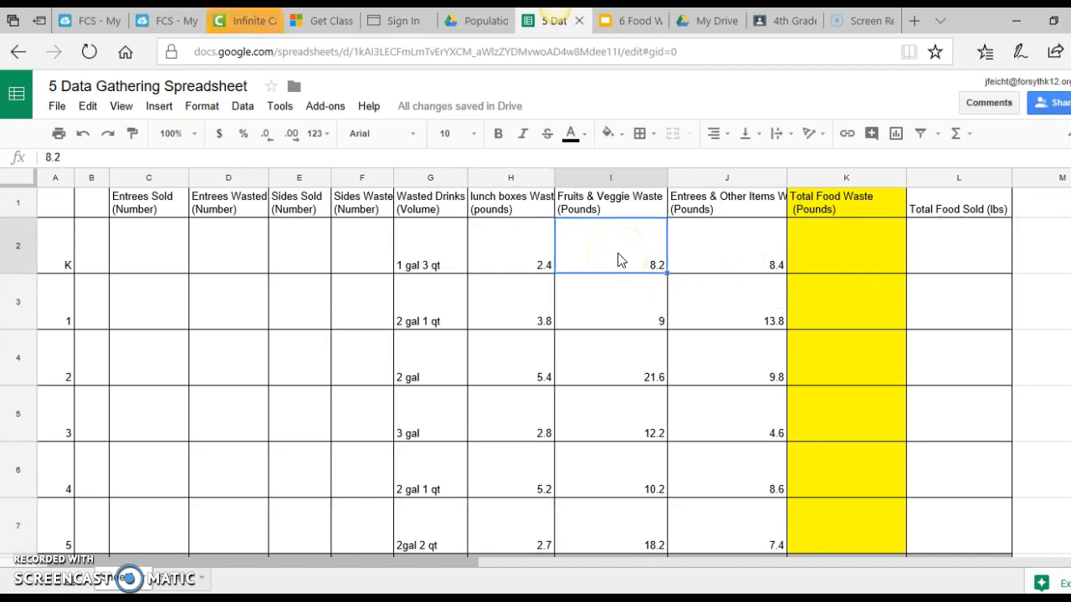
key("Up")
key("shift+Down")
key("shift+Down")
key("shift+Down")
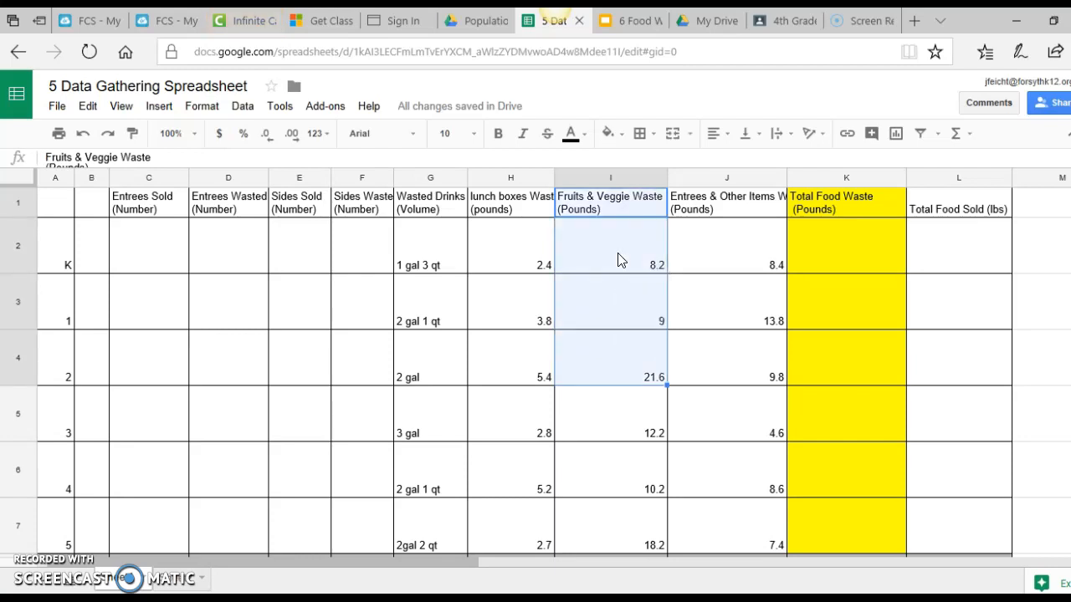
key("shift+Down")
key("shift+Down")
key("shift+Down")
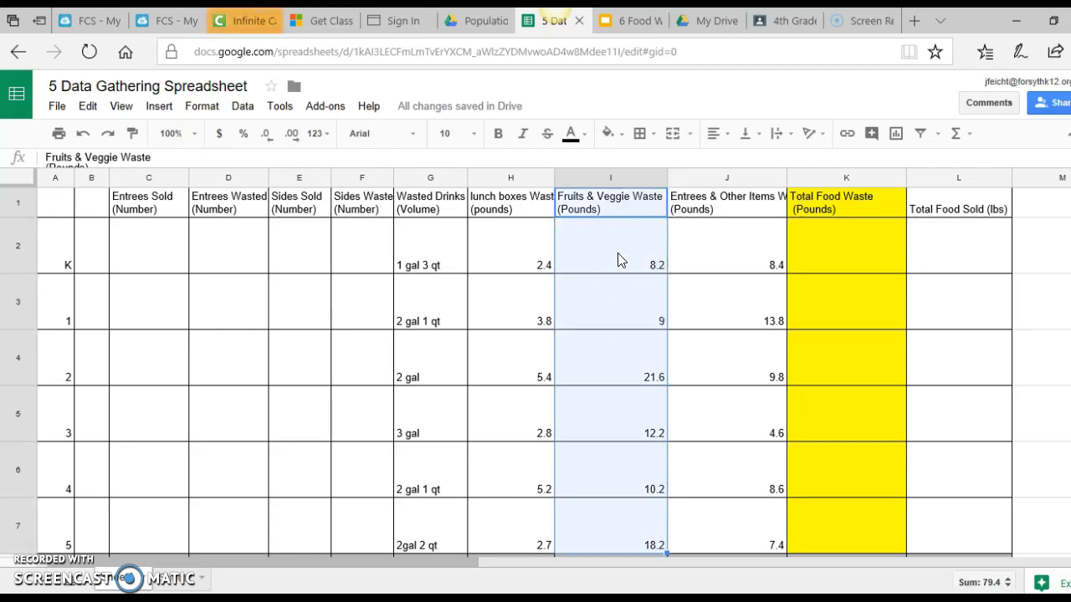
right_click(601, 536)
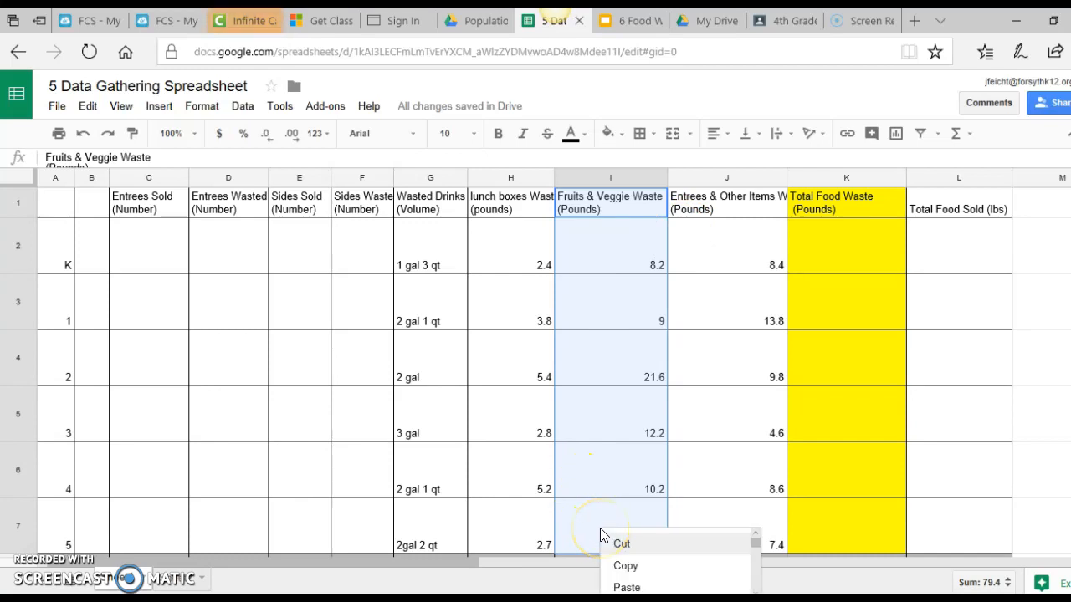
left_click(627, 567)
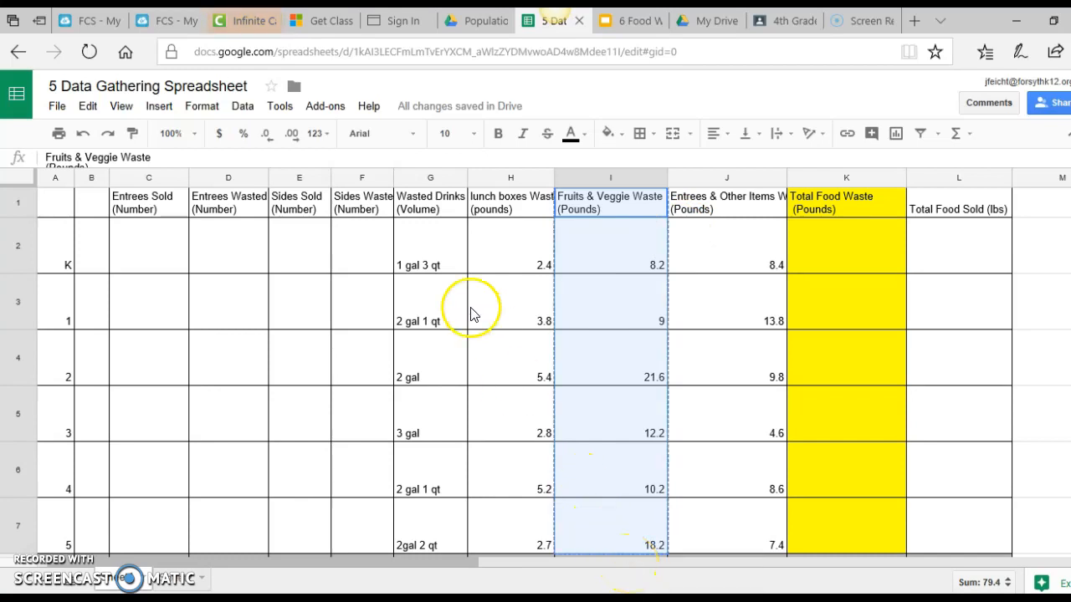
- Add a new sheet and paste the copied Fruits & Veggie Waste column starting at cell B1
left_click(45, 585)
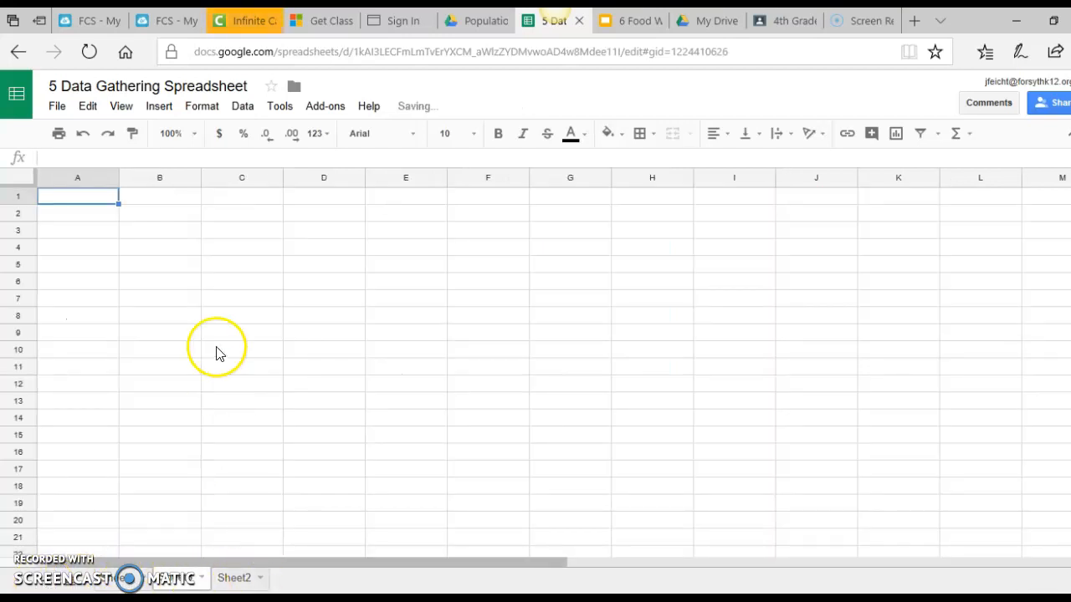
left_click(165, 201)
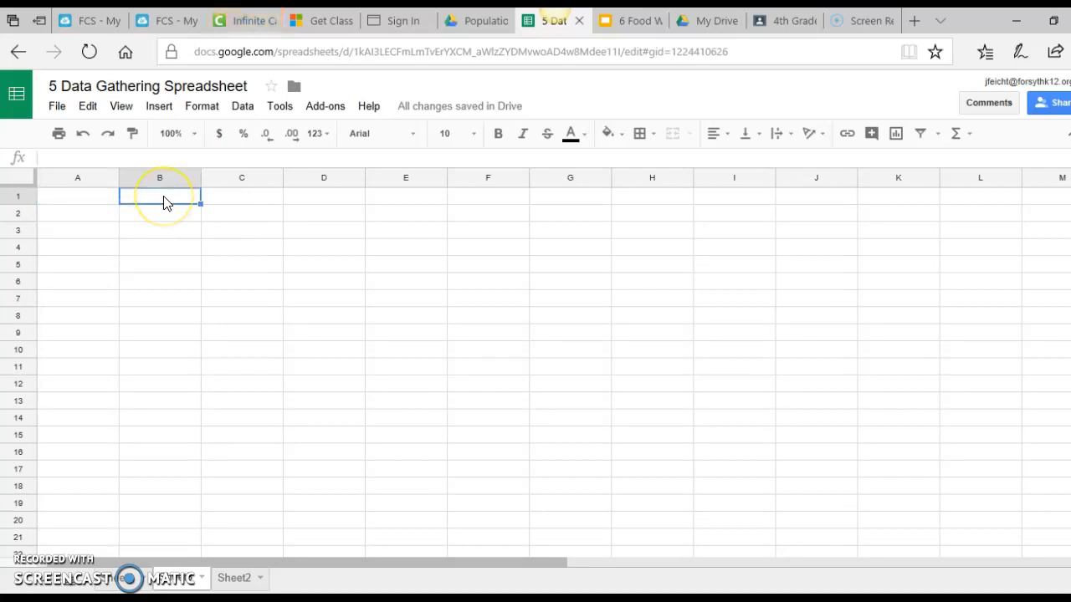
right_click(165, 201)
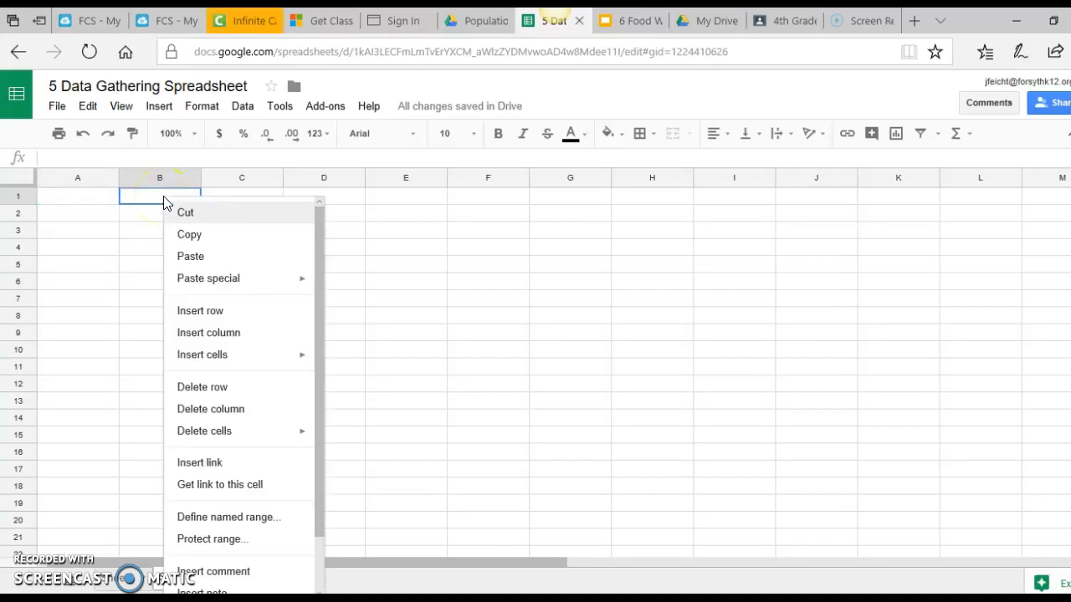
left_click(191, 261)
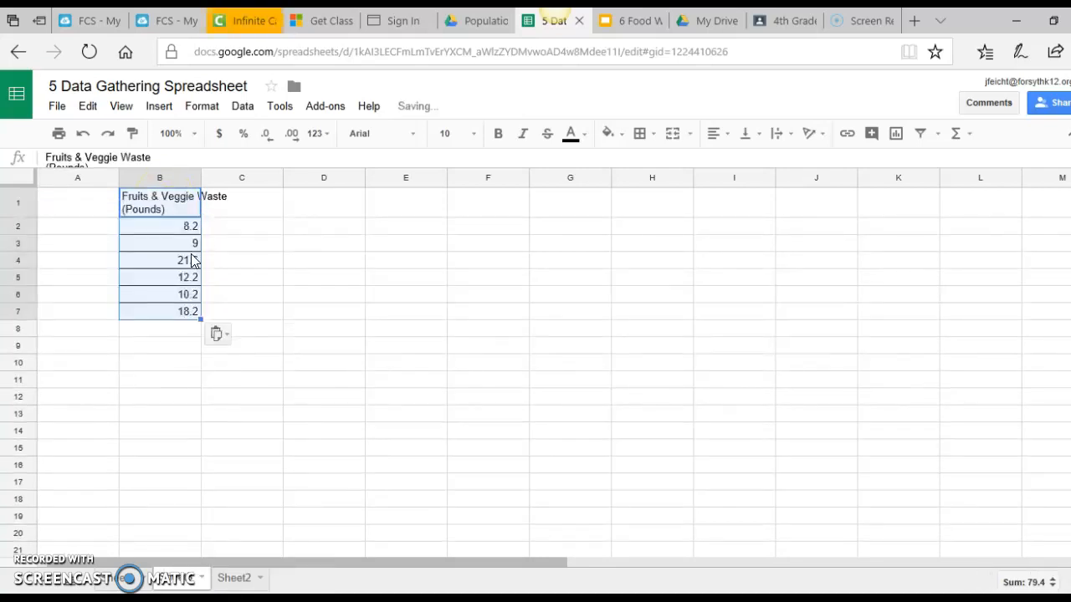
- Enter the header "Grade Level" in cell A1 beside the pasted column
left_click(78, 233)
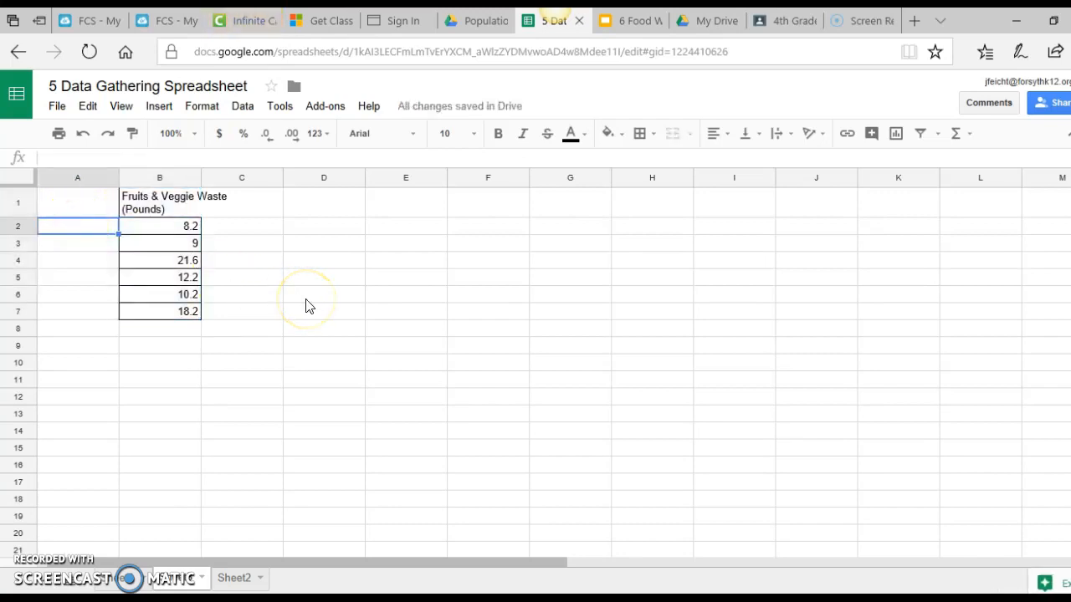
left_click(89, 213)
type("Grade Level")
- Fill cells A2 to A7 with the grade levels K, 1, 2, 3, 4 and 5
left_click(92, 234)
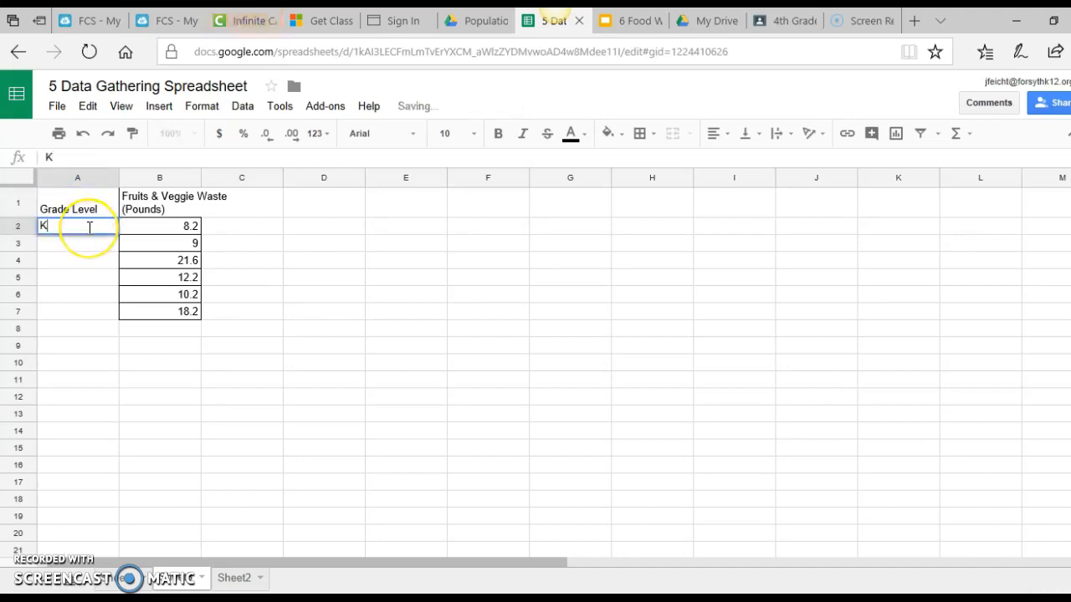
type("K")
key("Return")
type("1")
key("Return")
type("2")
key("Return")
type("3")
key("Return")
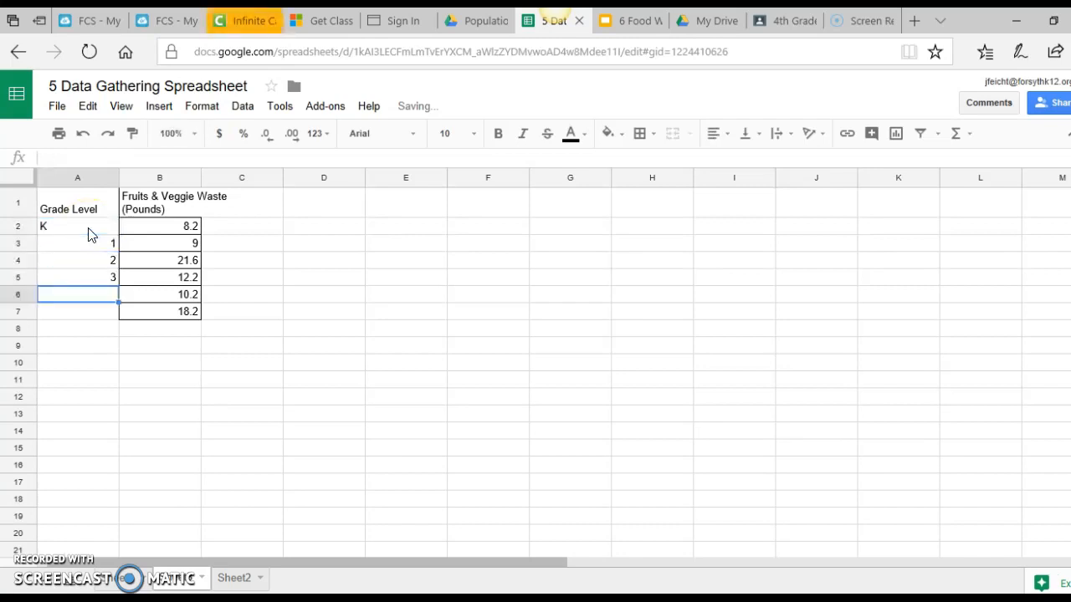
type("4")
key("Return")
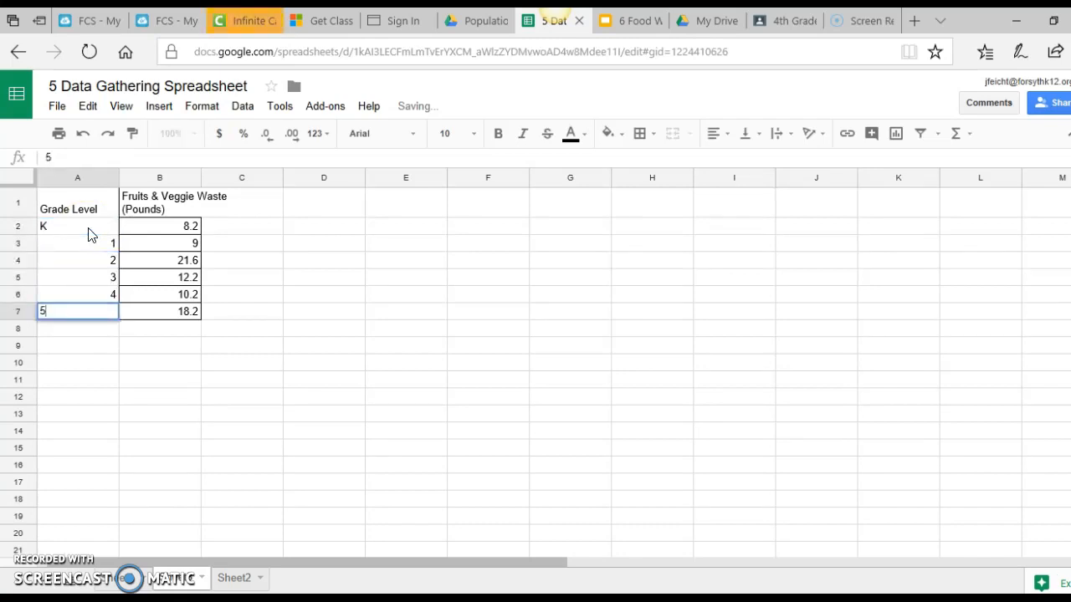
key("Return")
- Insert a chart from the grade level and waste data in A1:B7
left_click_drag(158, 318, 97, 212)
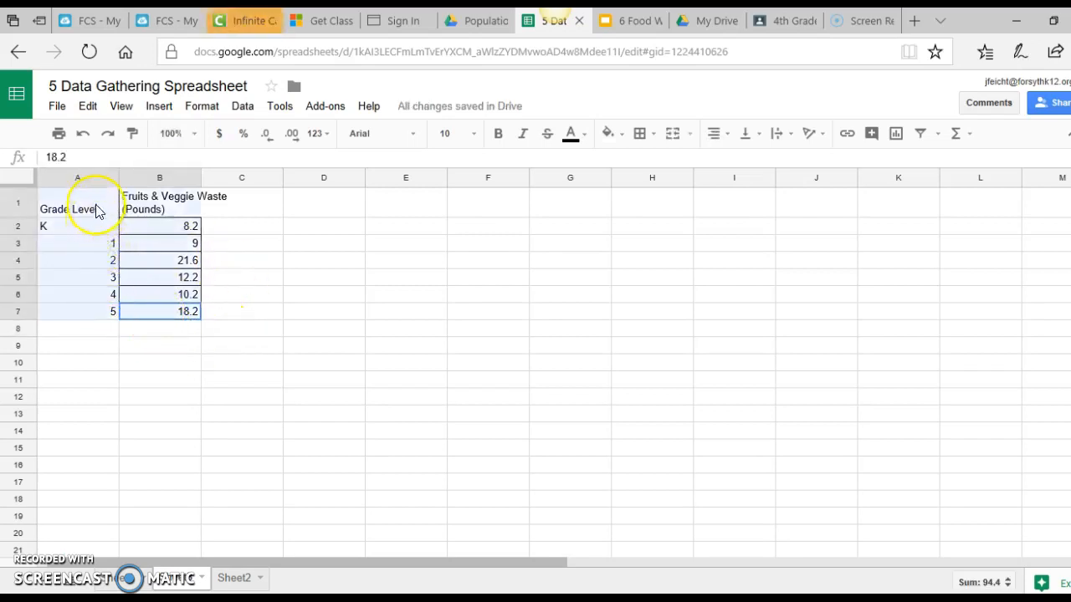
left_click(162, 108)
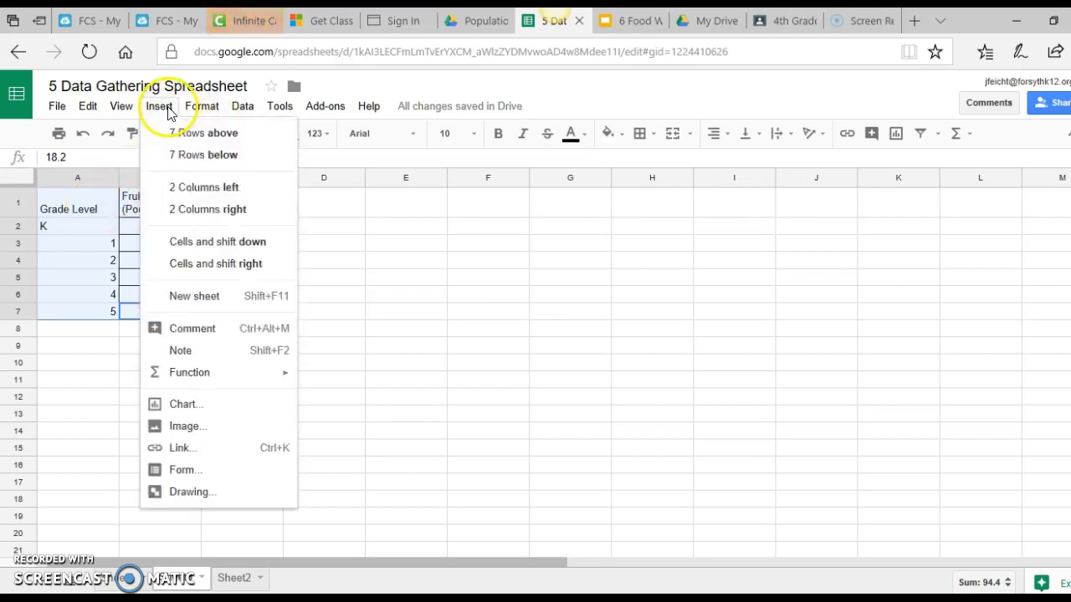
left_click(184, 405)
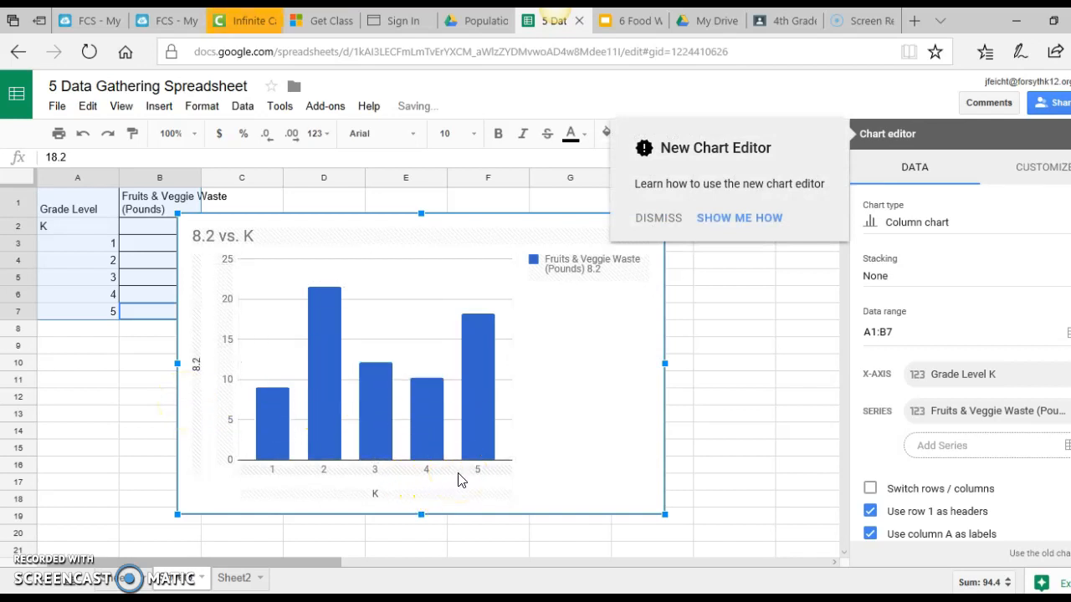
- Set the chart title to "Fruit & Veggie Waste in During 1 Lunch--Chestatee Elementary School"
double_click(251, 238)
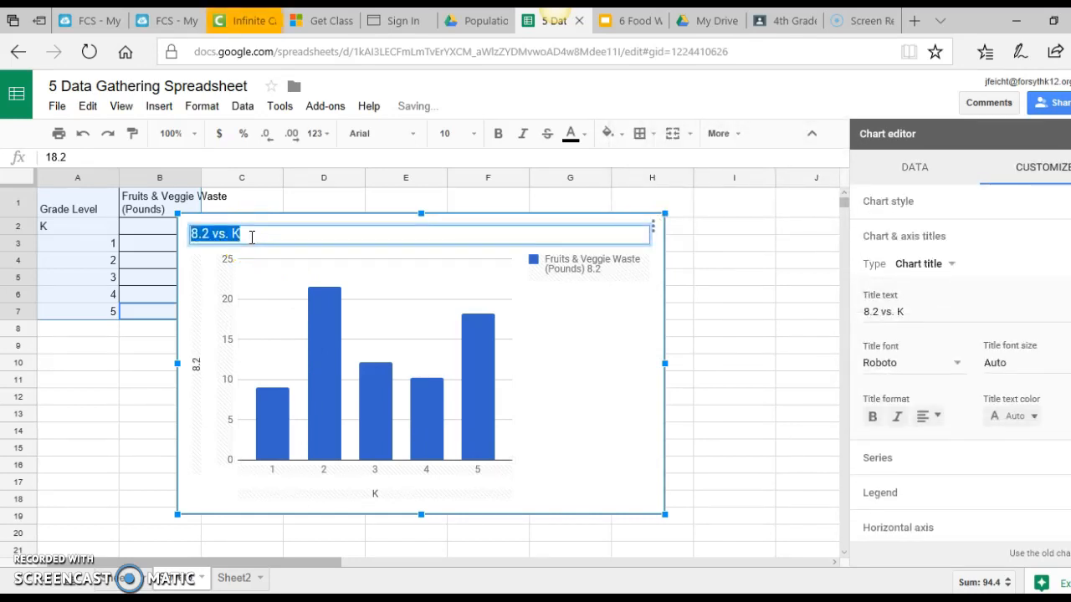
type("Frut")
type("t &")
type(" Vegg")
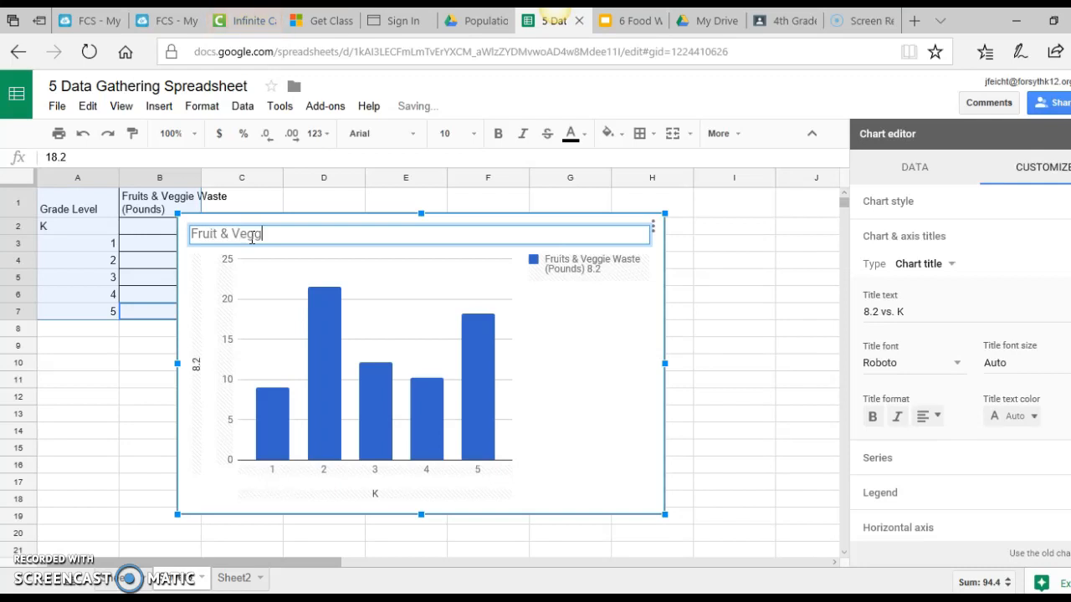
type("ie Waste")
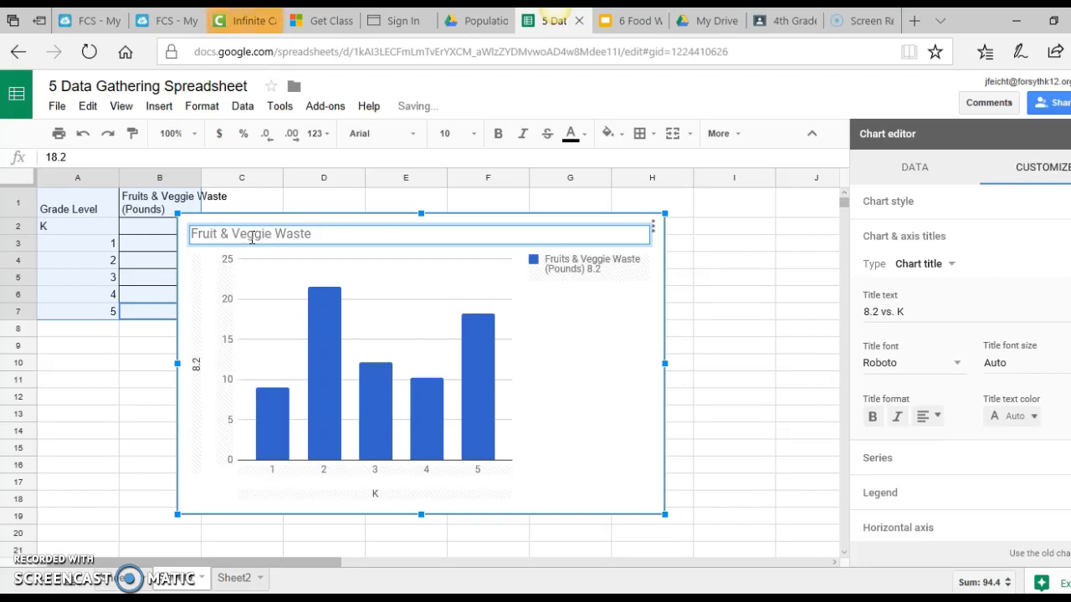
type(" i")
type("n 1 Lunc")
key("BackSpace")
key("BackSpace")
key("BackSpace")
key("BackSpace")
key("BackSpace")
type("During 1 Lu")
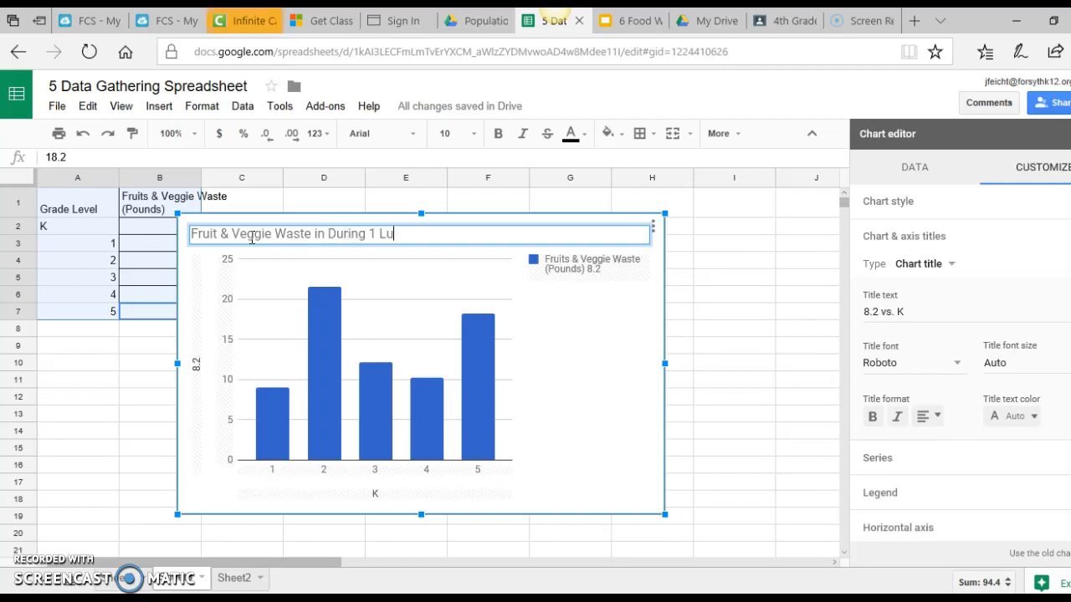
type("nch--Chestatee Ele")
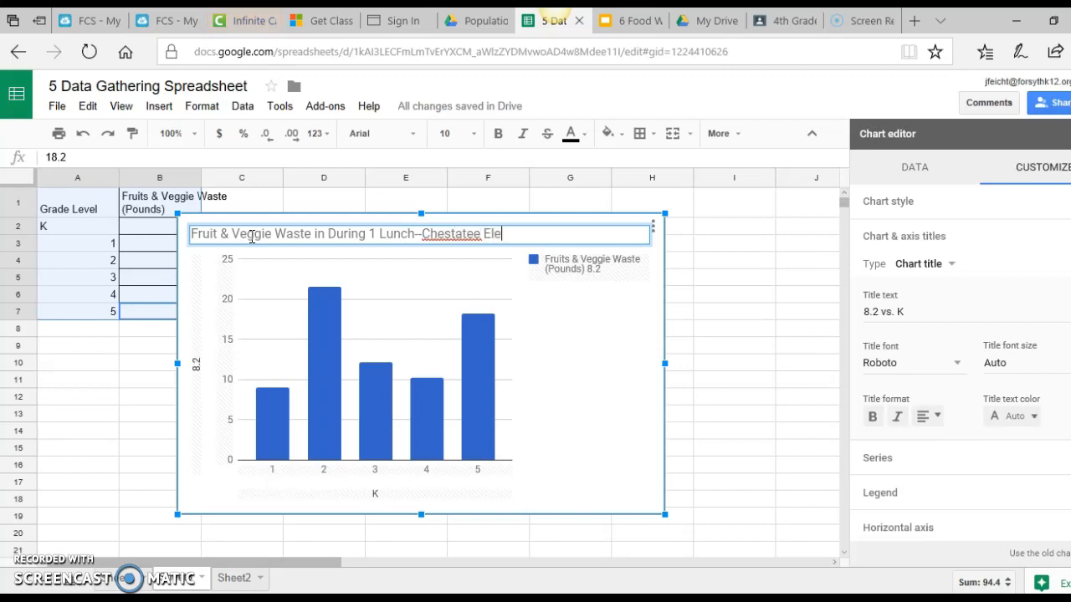
type("mentary SC")
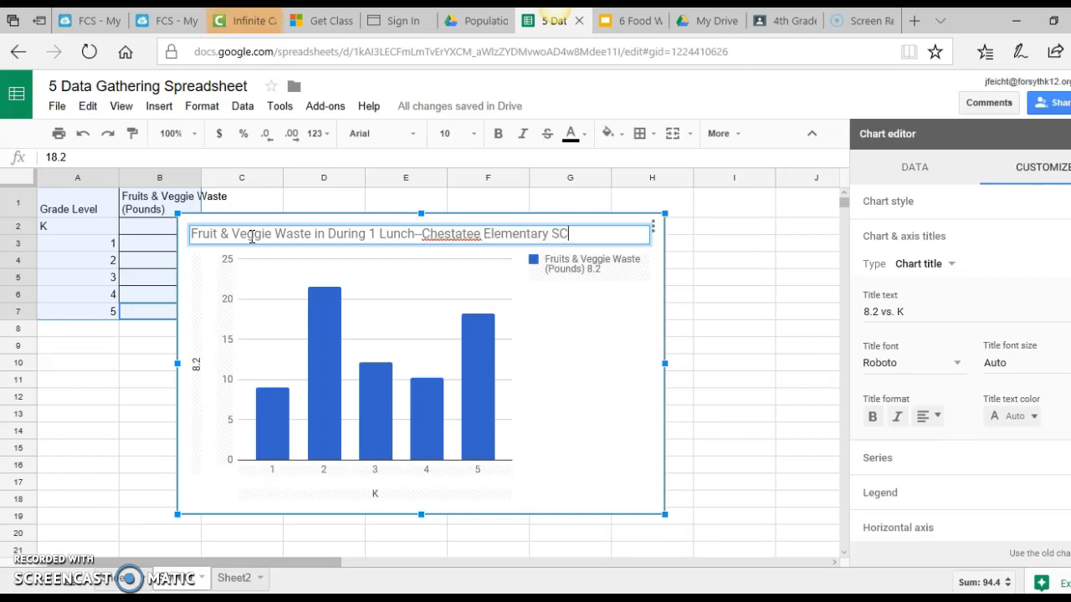
type("chool")
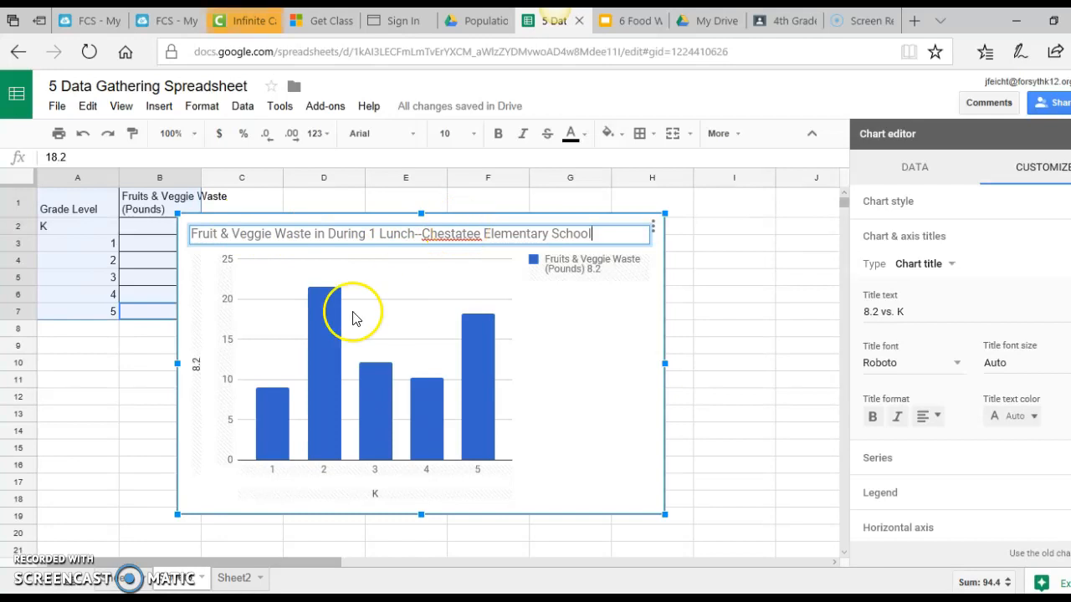
- Set the chart's vertical axis title to "Total Weight in Pounds"
left_click(196, 373)
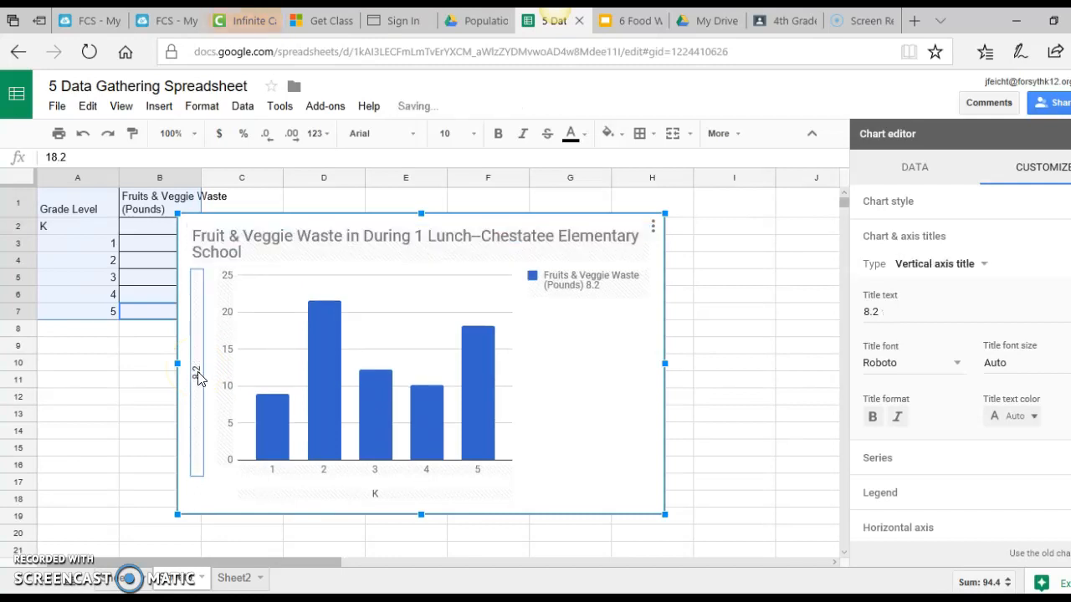
left_click(281, 390)
left_click(187, 382)
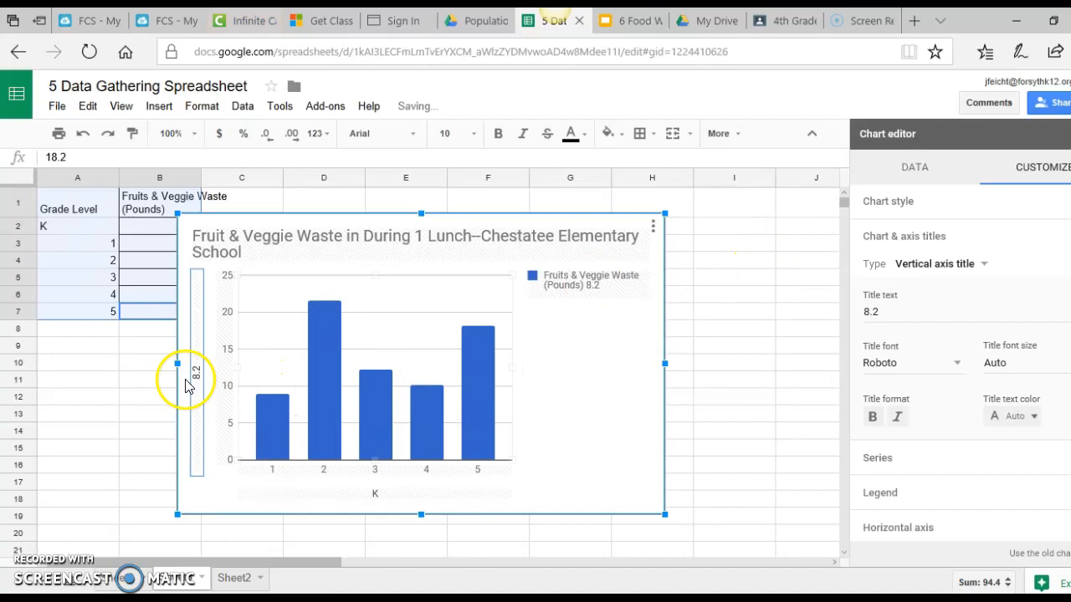
left_click(890, 311)
key("BackSpace")
key("BackSpace")
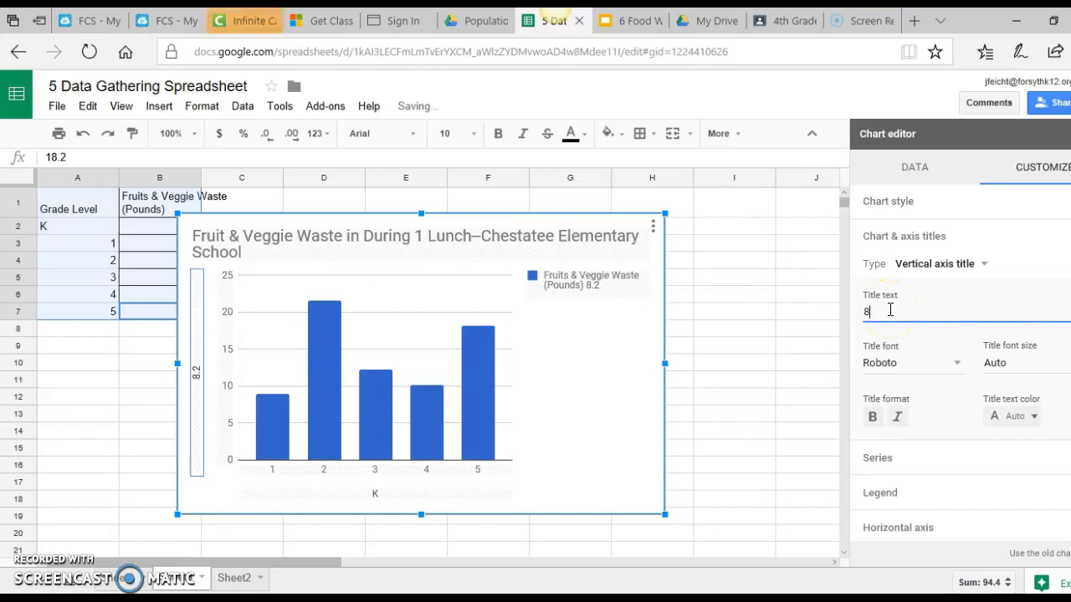
key("BackSpace")
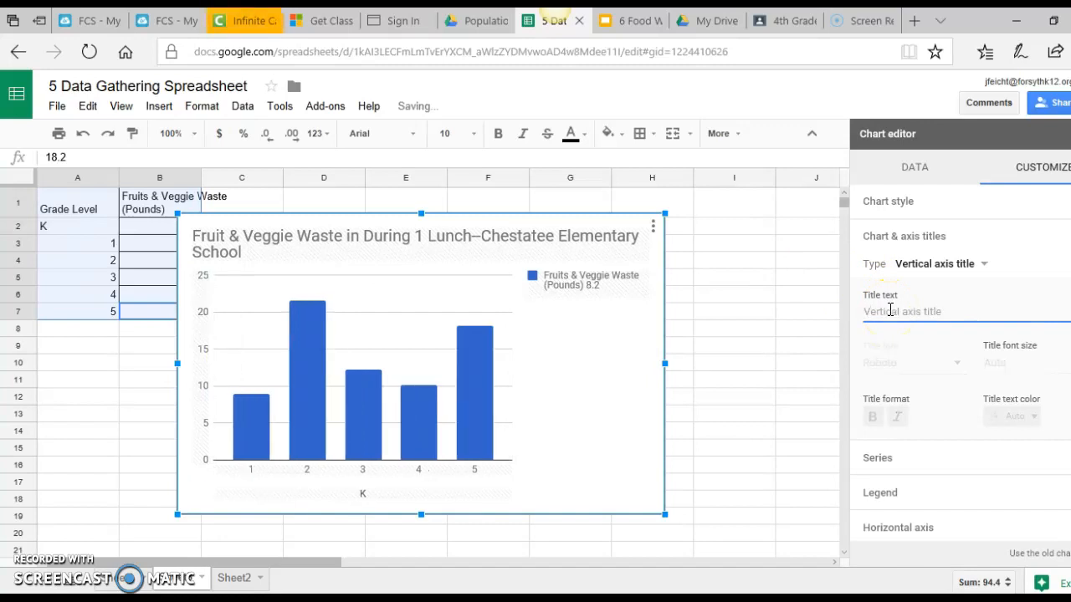
type("Total Weight in Pounds")
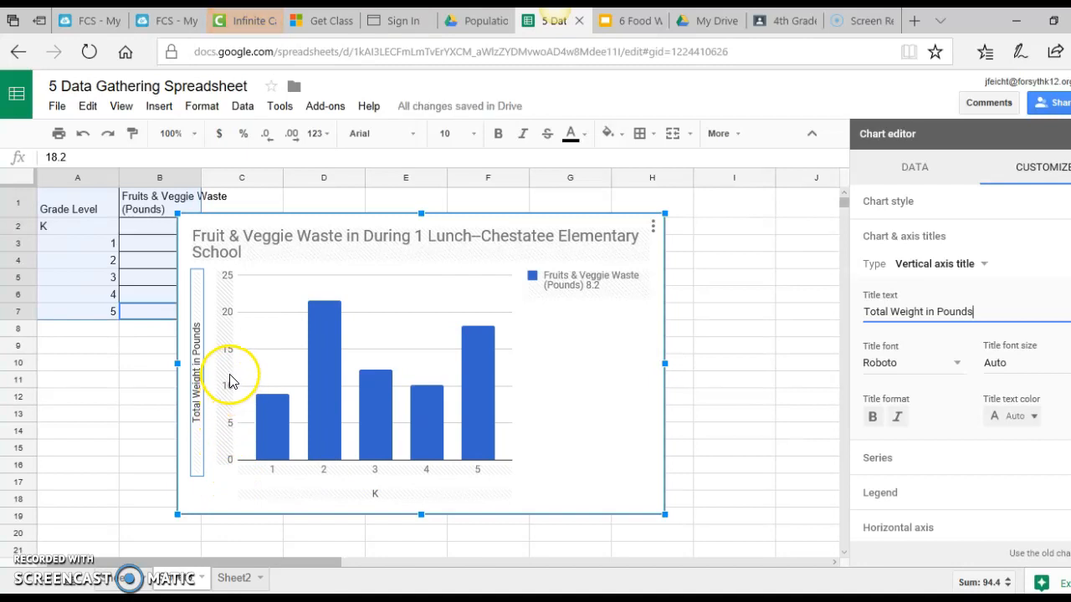
- Set the chart's horizontal axis title to "Grade Level" and leave the chart editor
left_click(383, 502)
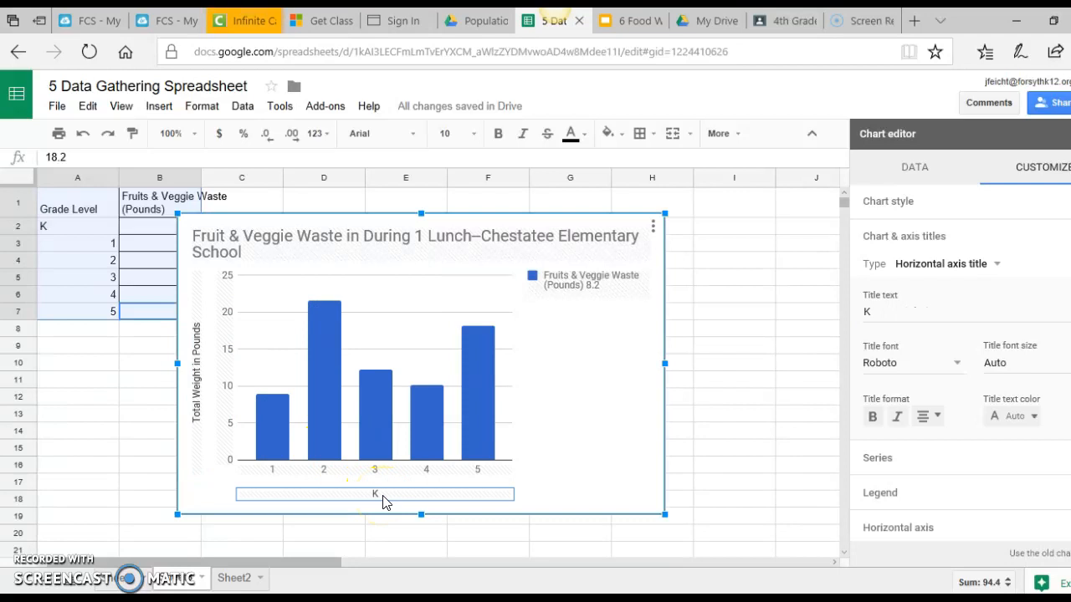
left_click(876, 311)
key("BackSpace")
type("Gr")
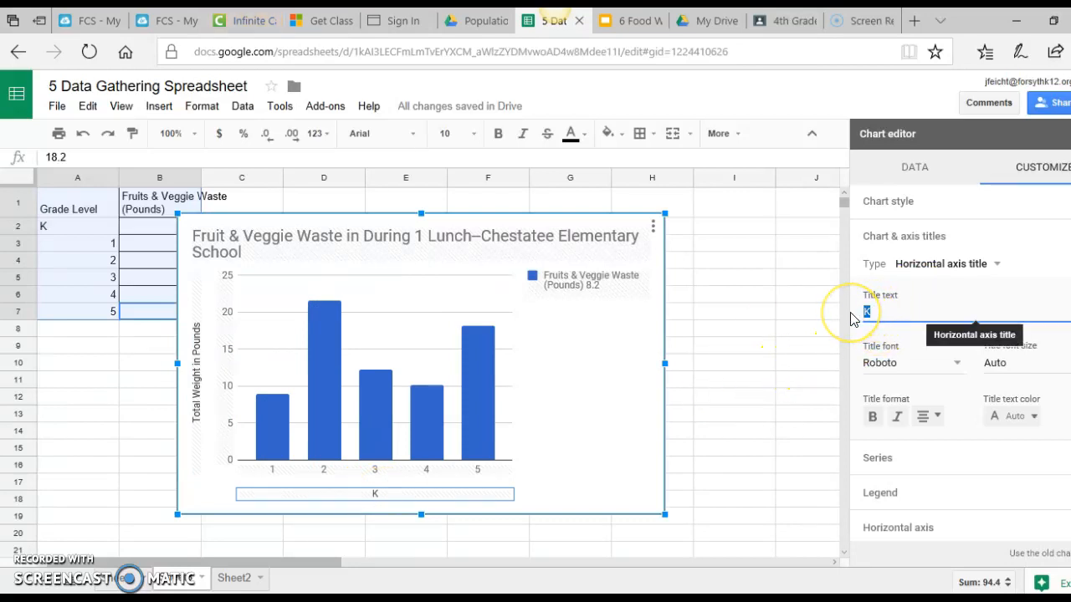
type("ade")
key("BackSpace")
type("de Level")
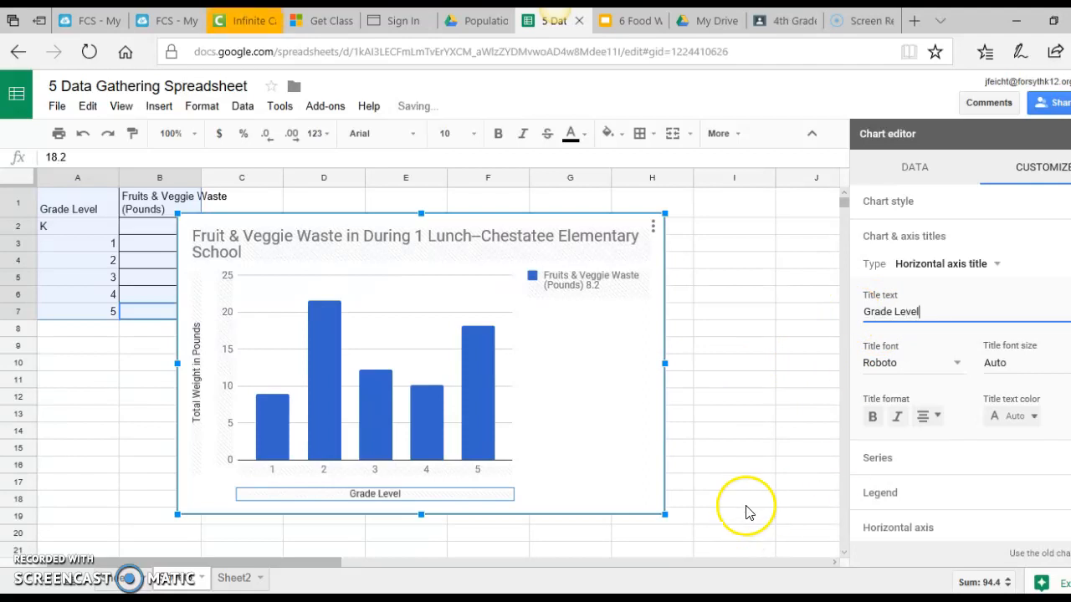
left_click(748, 505)
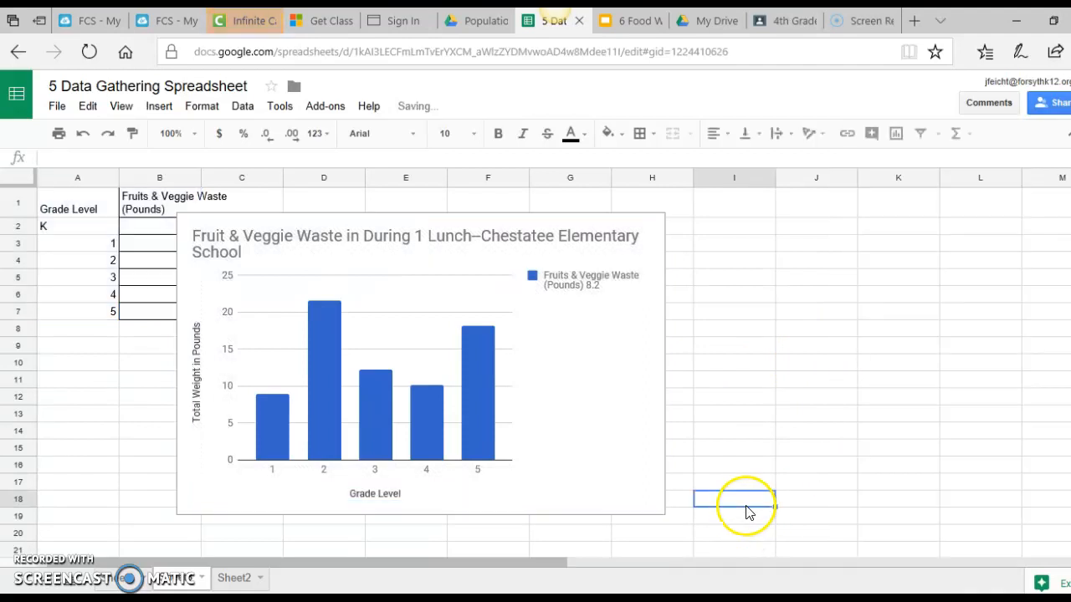
- Reopen the chart for editing and examine its legend and data series settings
left_click(431, 456)
double_click(596, 285)
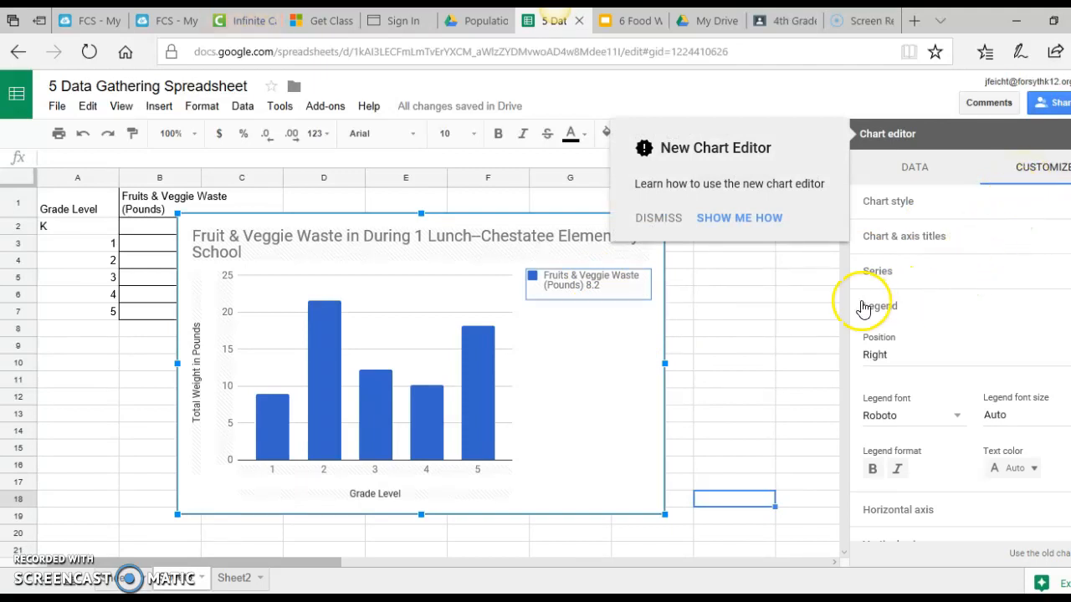
left_click(34, 557)
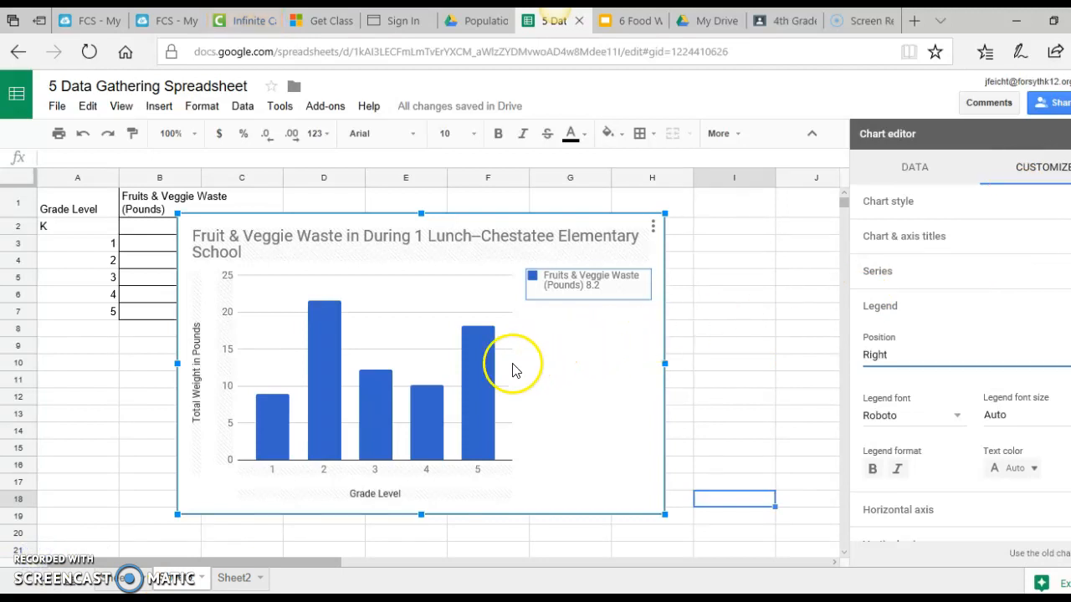
left_click(478, 383)
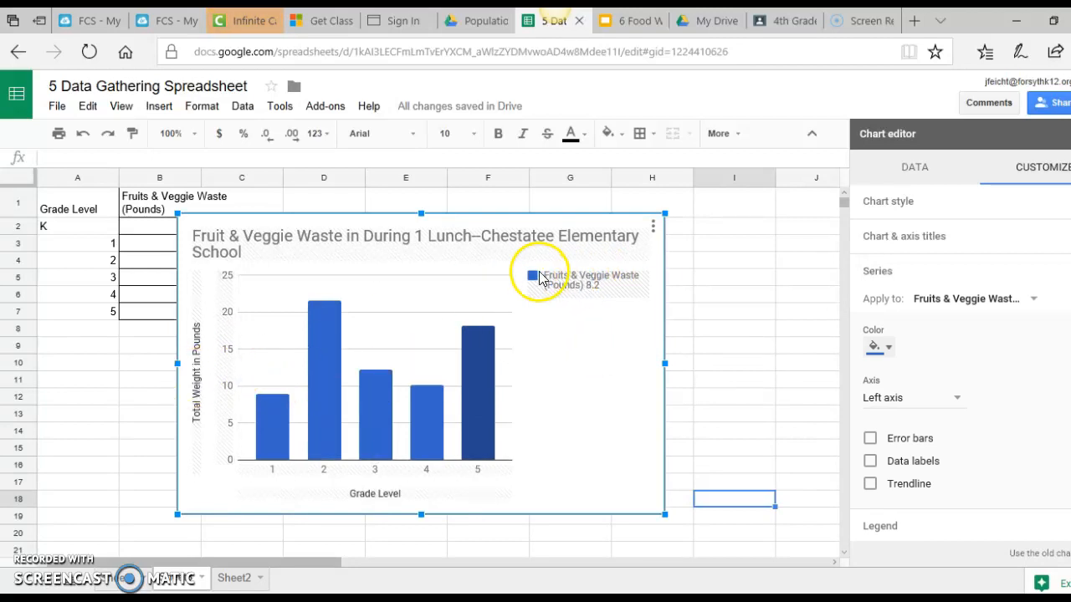
- Remove the chart's legend by setting its position to None
left_click(577, 282)
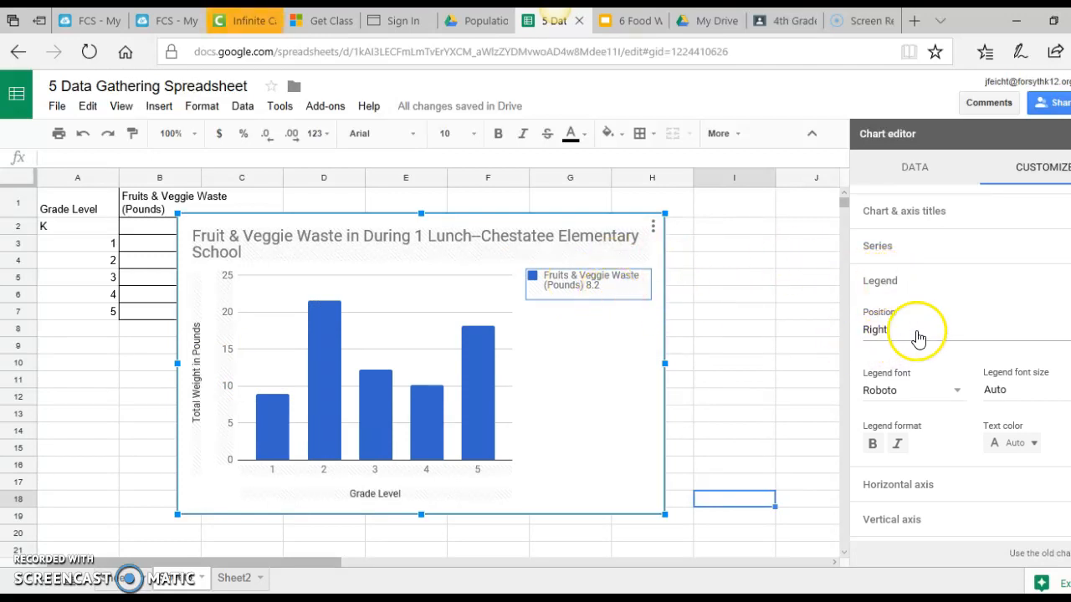
left_click(1037, 331)
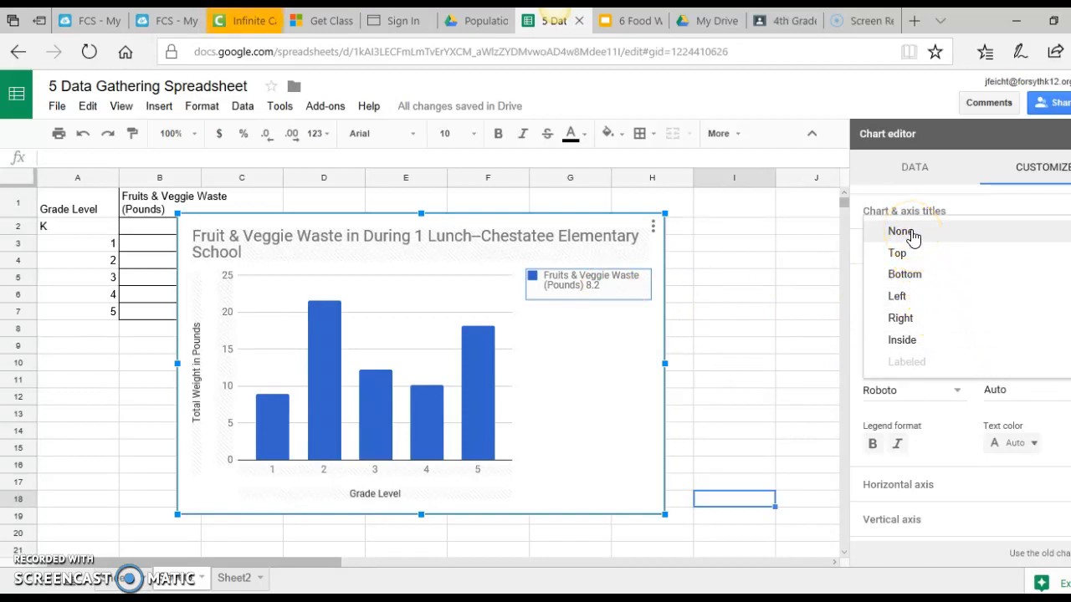
left_click(910, 236)
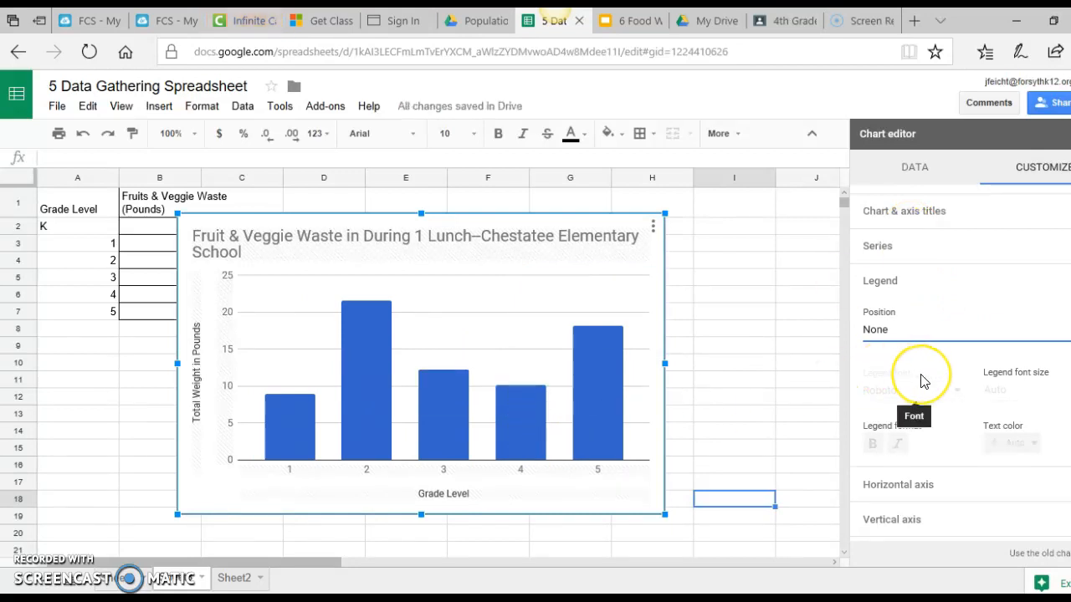
- Turn on the 3D option in the chart style so the columns are drawn in 3D
scroll(912, 379, "up", 1)
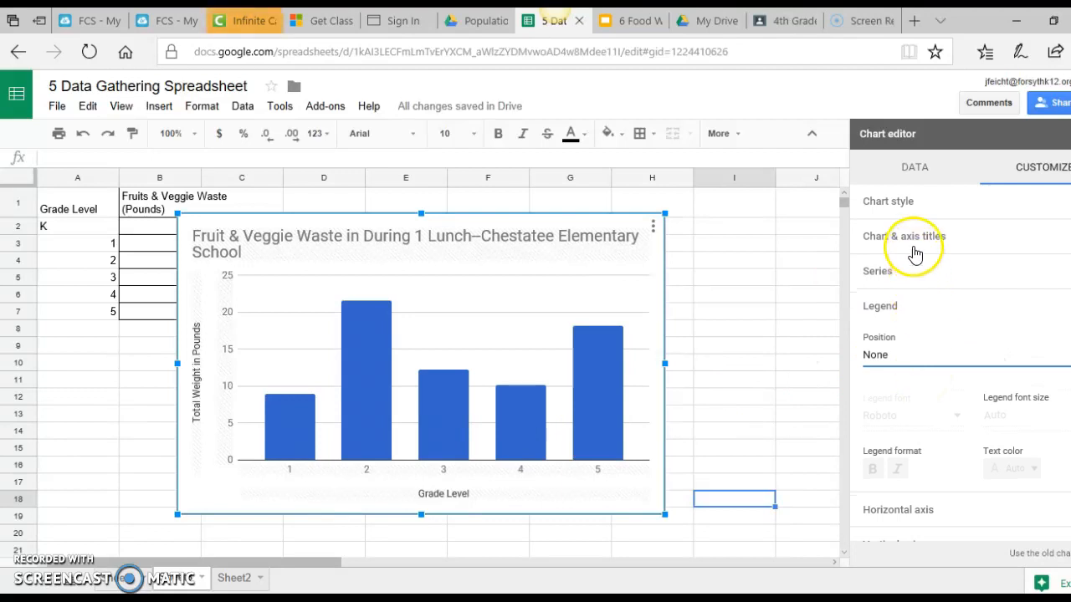
left_click(902, 214)
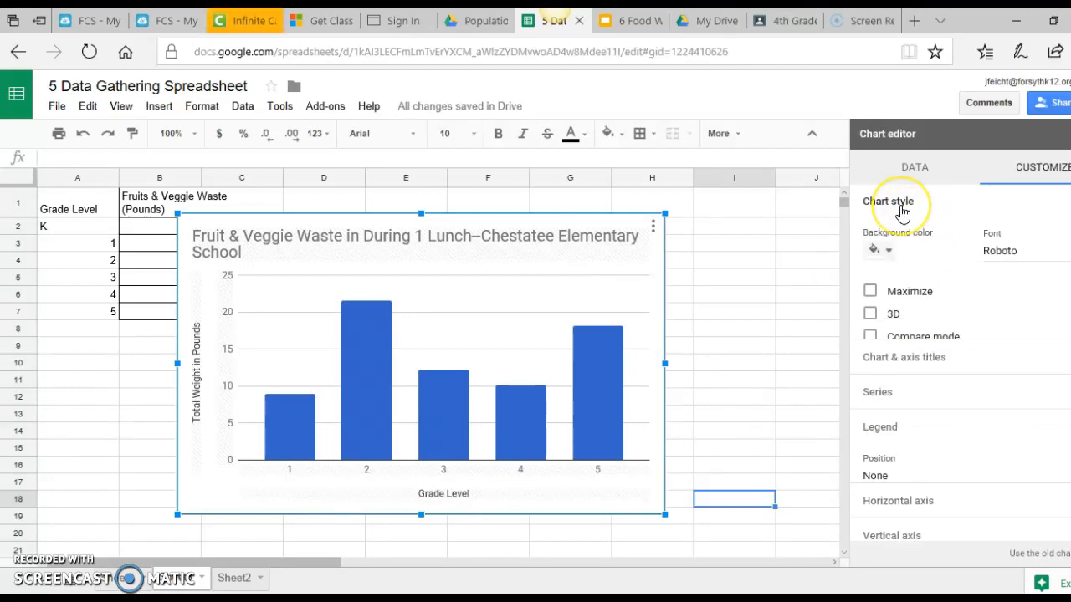
left_click(870, 315)
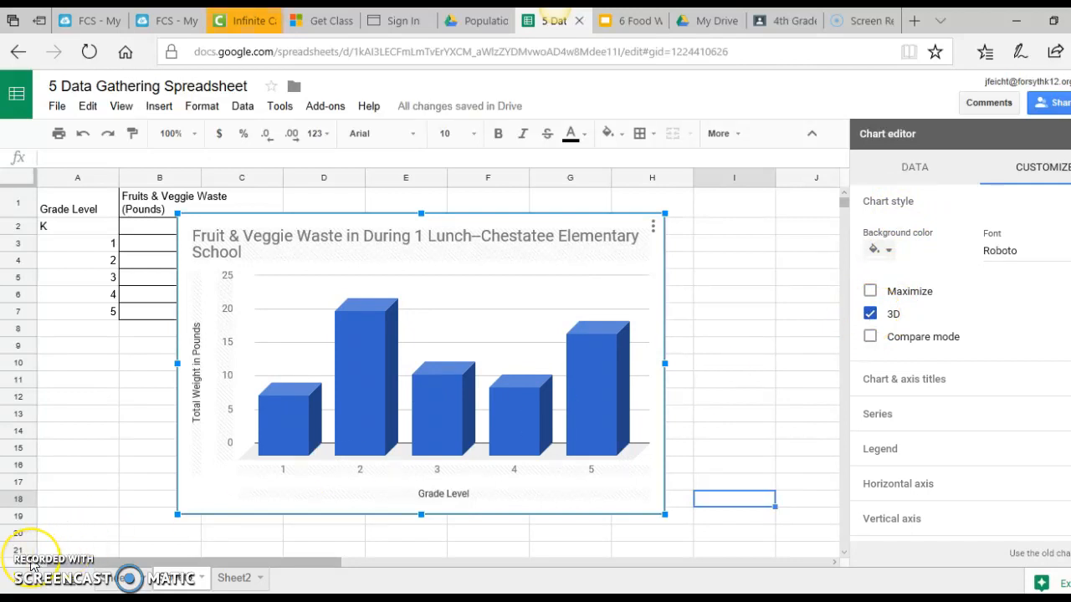
- Start downloading the chart as a PNG image, check the 6 Food Waste Data presentation in Google Slides, and return to the 5 Data Gathering Spreadsheet
right_click(448, 347)
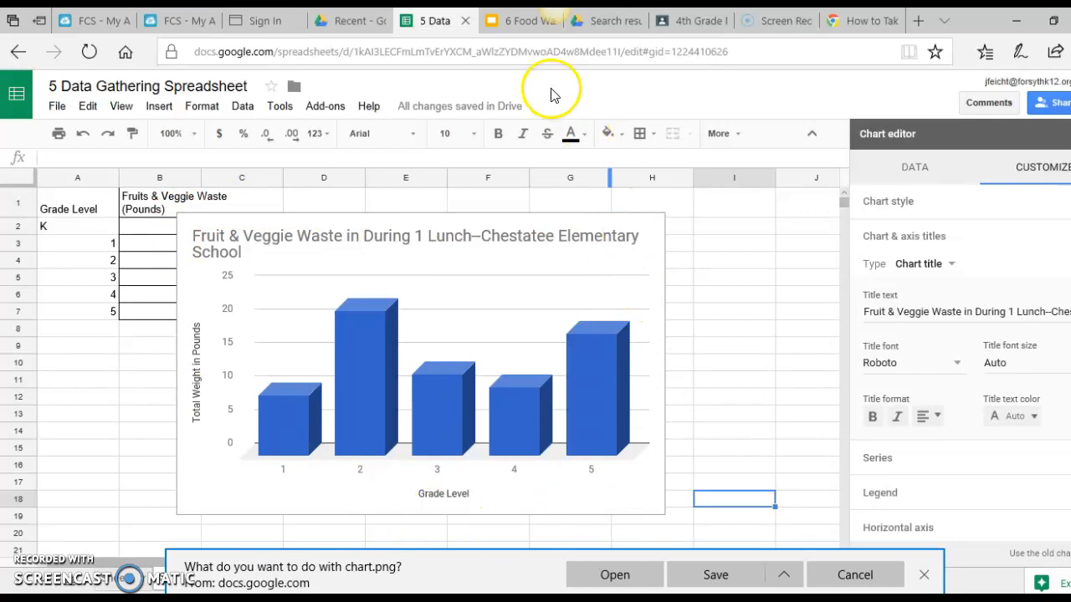
mouse_move(519, 23)
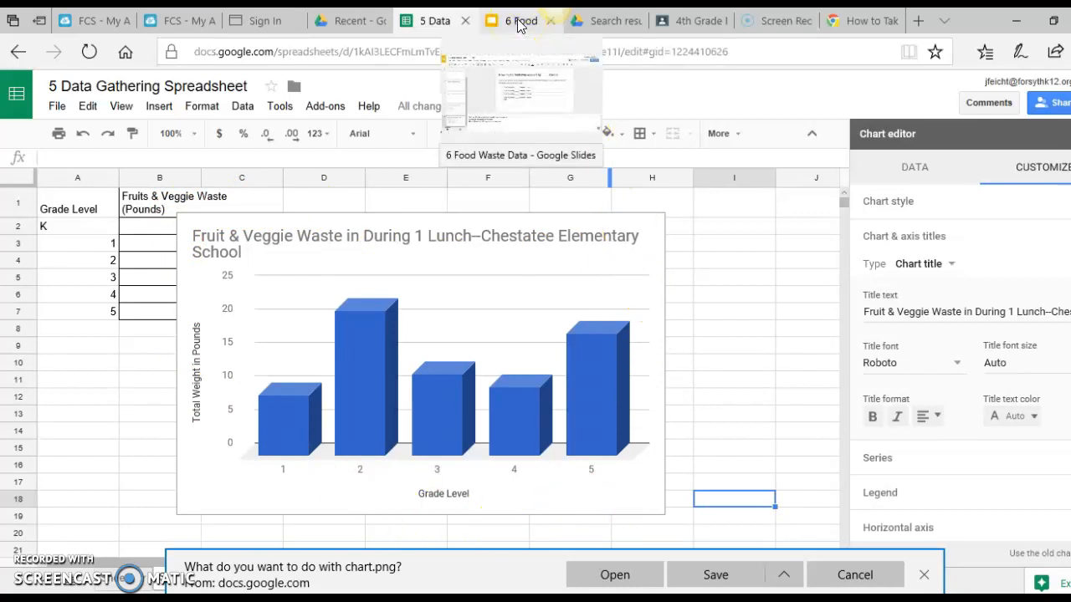
left_click(519, 23)
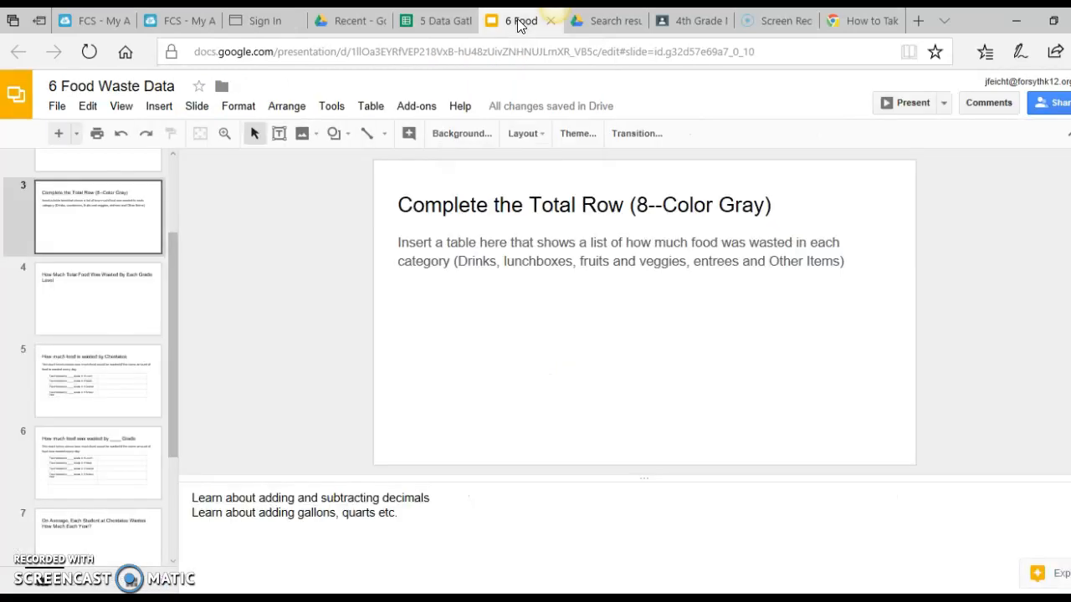
left_click(437, 23)
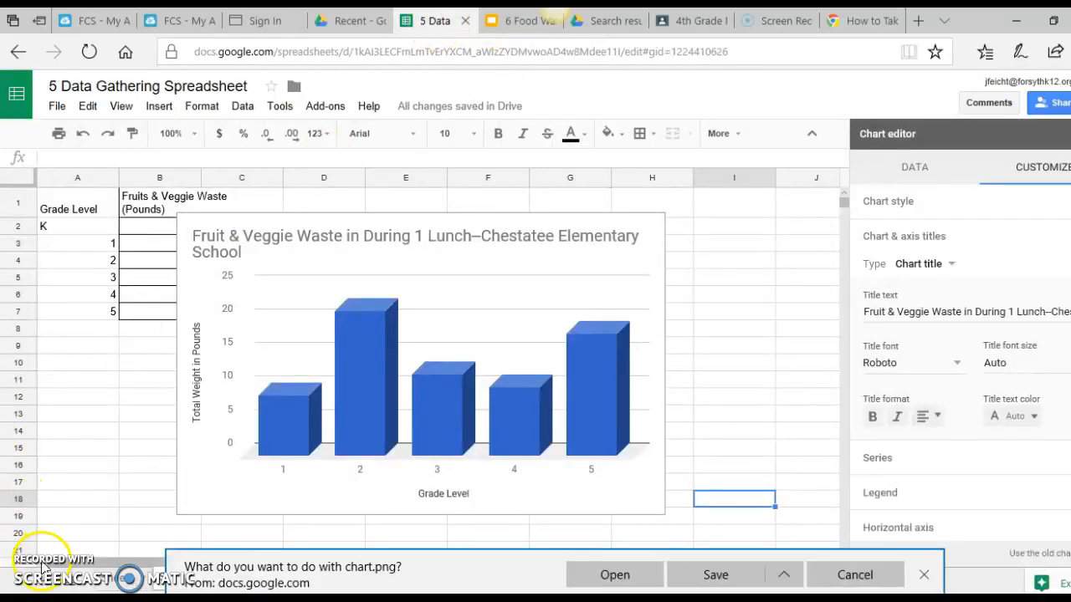